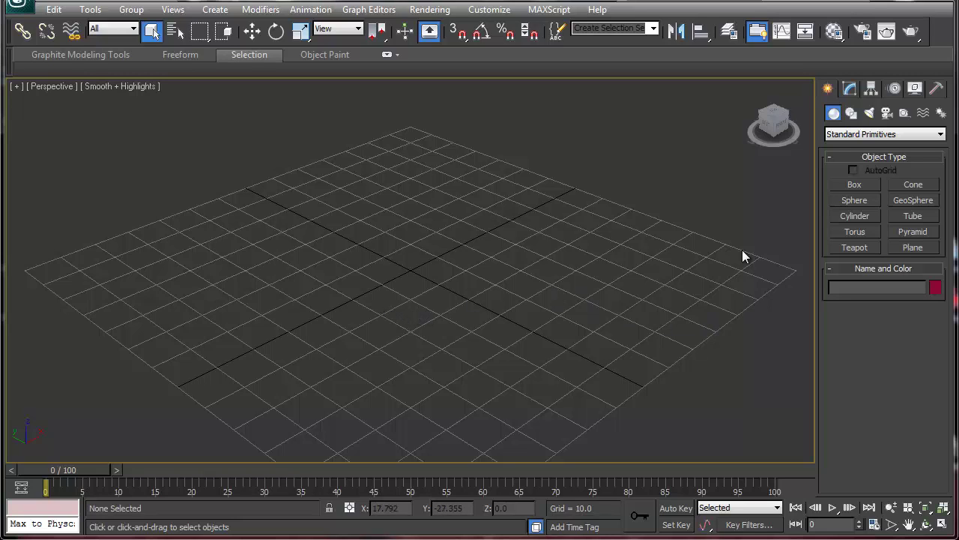
Step: Draw a plane about 140.3 by 139.8 units across the grid and show its edged faces
{"action": "left_click", "coordinate": [899, 249]}
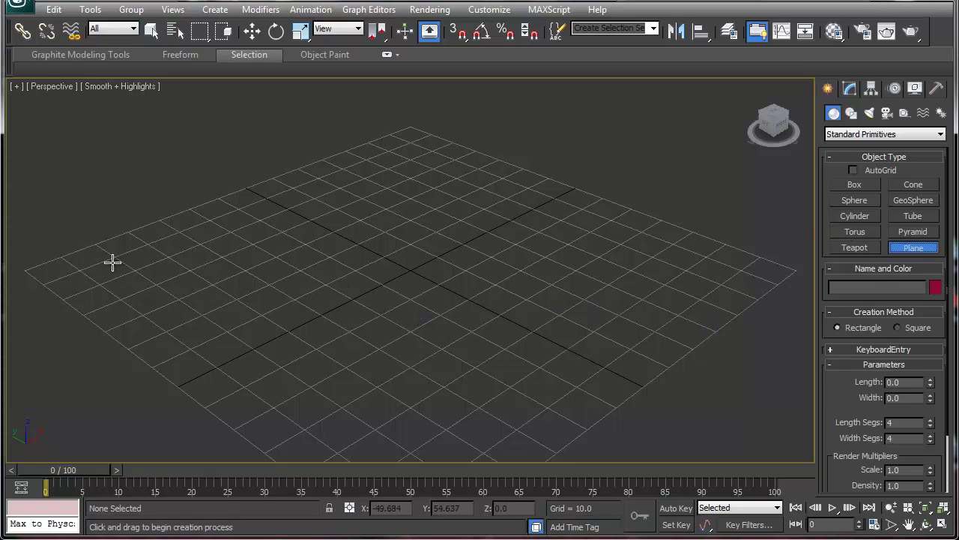
{"action": "left_click_drag", "start_coordinate": [26, 266], "coordinate": [796, 269]}
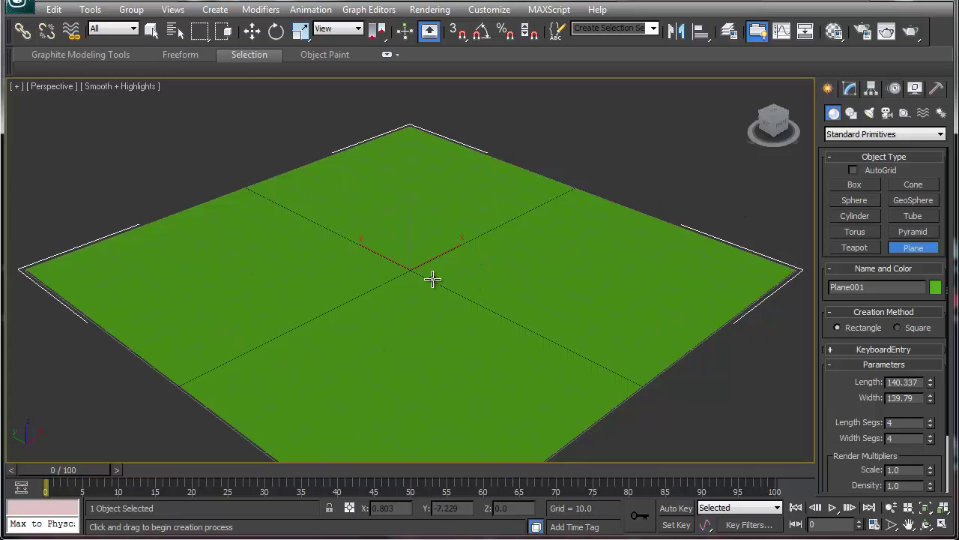
{"action": "key", "text": "F4"}
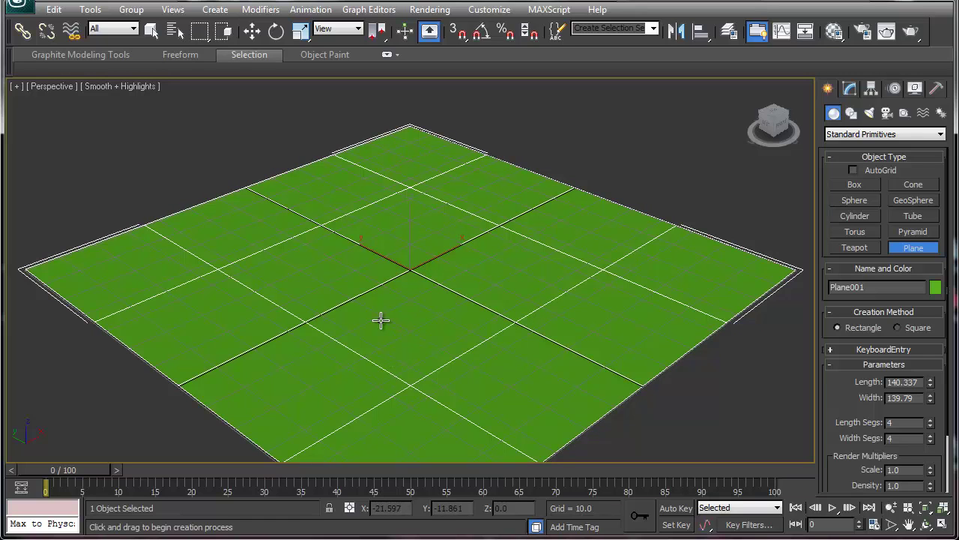
Step: Give Plane001 50 length and 50 width segments, making 5000 faces
{"action": "key", "text": "F4"}
{"action": "double_click", "coordinate": [904, 422]}
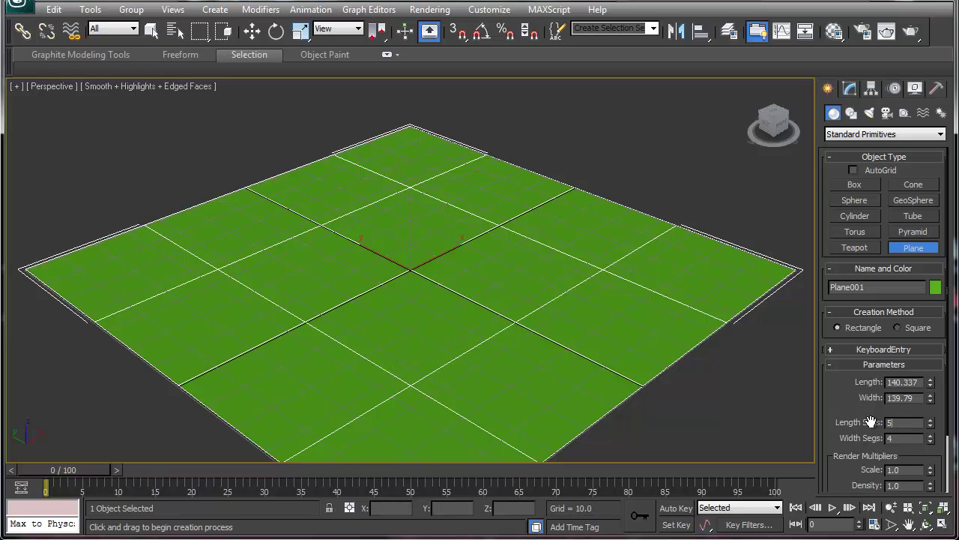
{"action": "key", "text": "Tab"}
{"action": "type", "text": "5"}
{"action": "key", "text": "Return"}
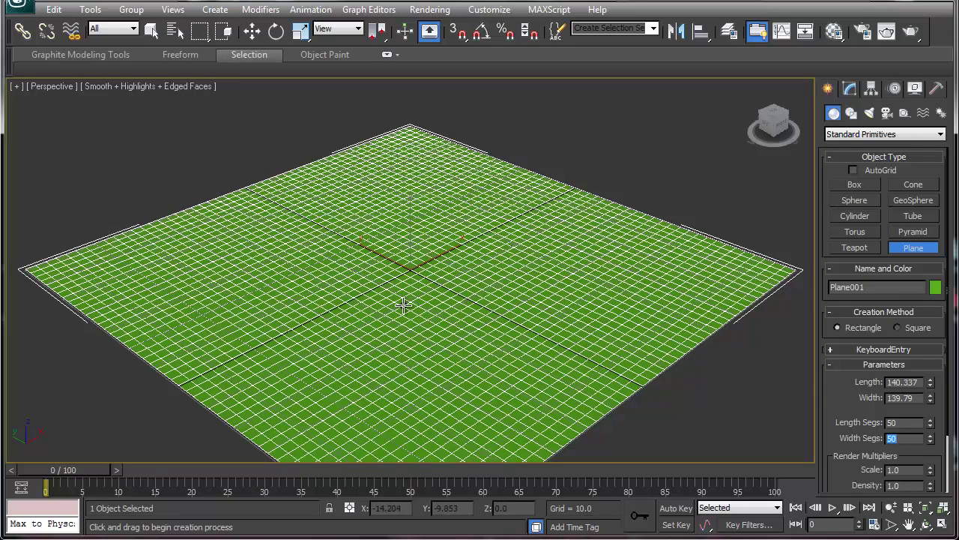
{"action": "scroll", "coordinate": [824, 390], "scroll_direction": "down", "scroll_amount": 1}
{"action": "scroll", "coordinate": [833, 407], "scroll_direction": "up", "scroll_amount": 1}
Step: Convert Plane001 to an Editable Poly from the modifier stack
{"action": "left_click", "coordinate": [851, 90]}
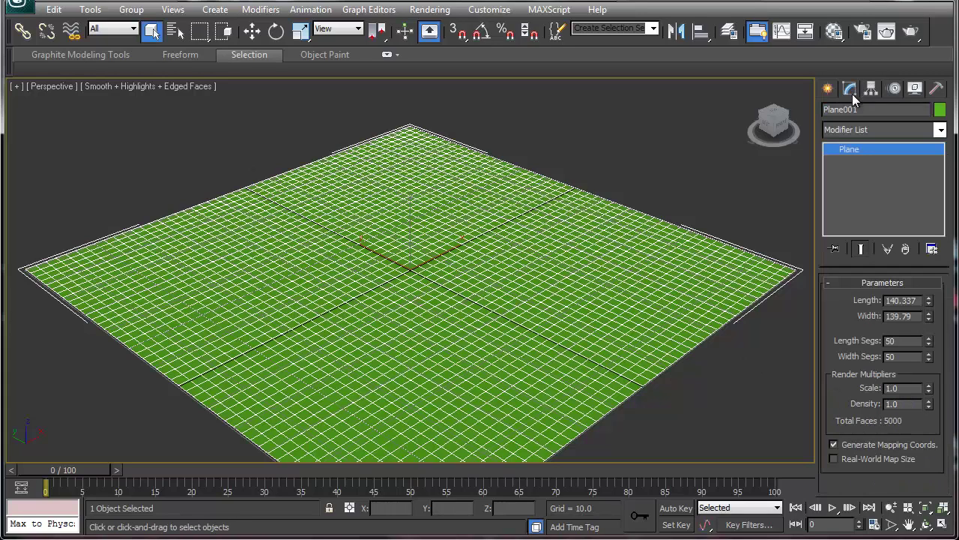
{"action": "right_click", "coordinate": [852, 151]}
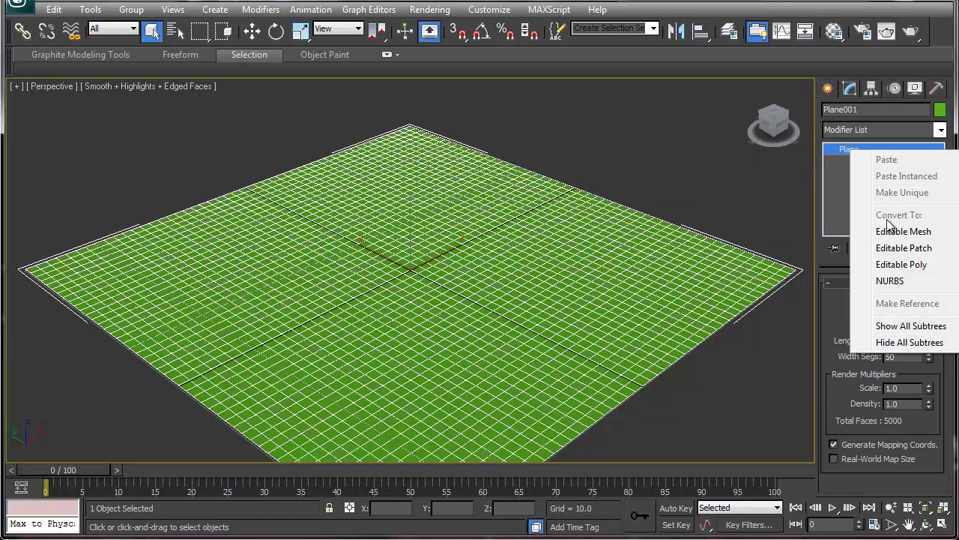
{"action": "left_click", "coordinate": [898, 264]}
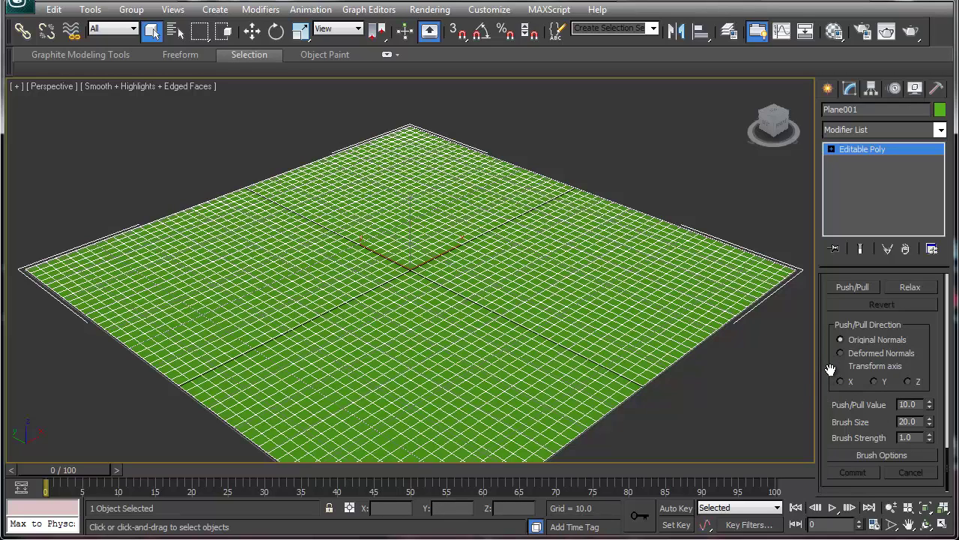
Step: Activate Push/Pull paint deformation with value 10.0, brush size 20.0 and strength 1.0
{"action": "scroll", "coordinate": [831, 367], "scroll_direction": "up", "scroll_amount": 3}
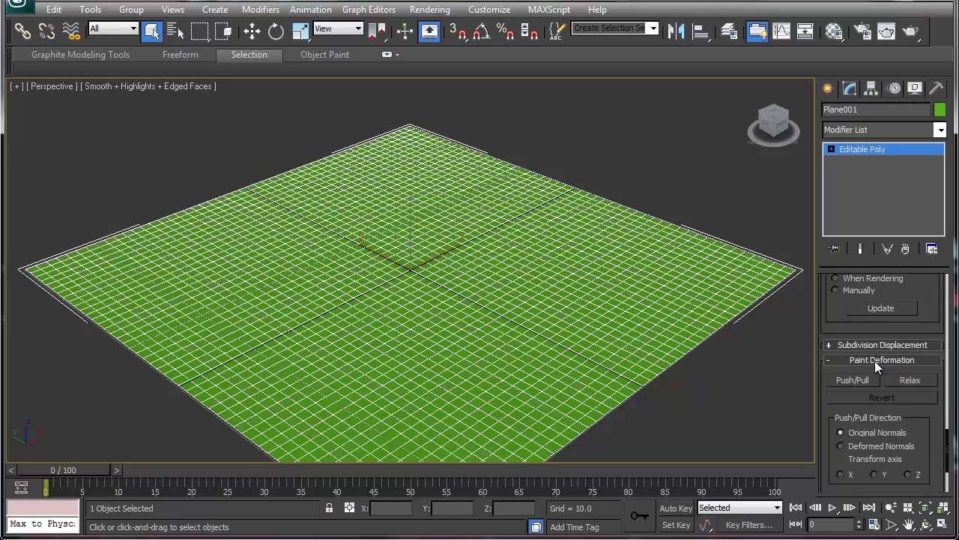
{"action": "left_click_drag", "start_coordinate": [825, 402], "coordinate": [832, 289]}
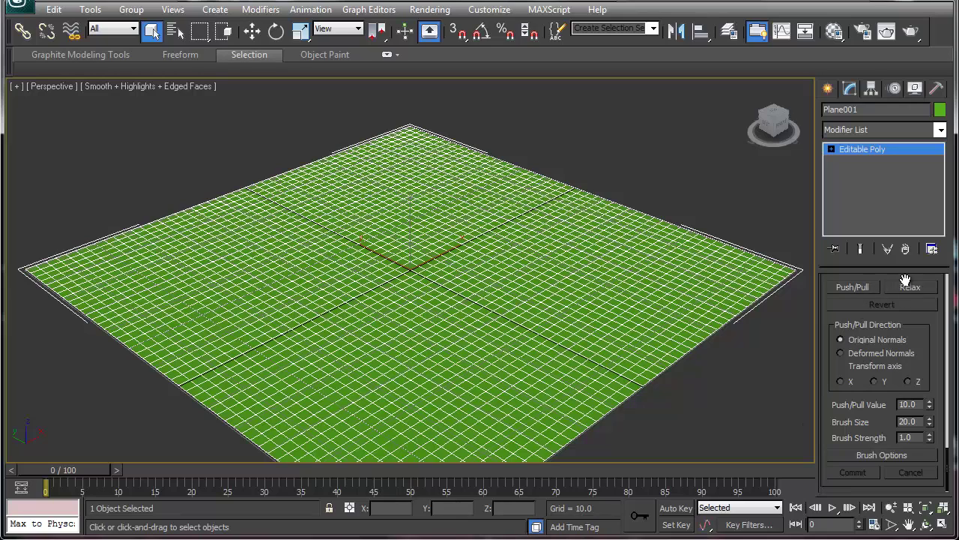
{"action": "left_click", "coordinate": [862, 288]}
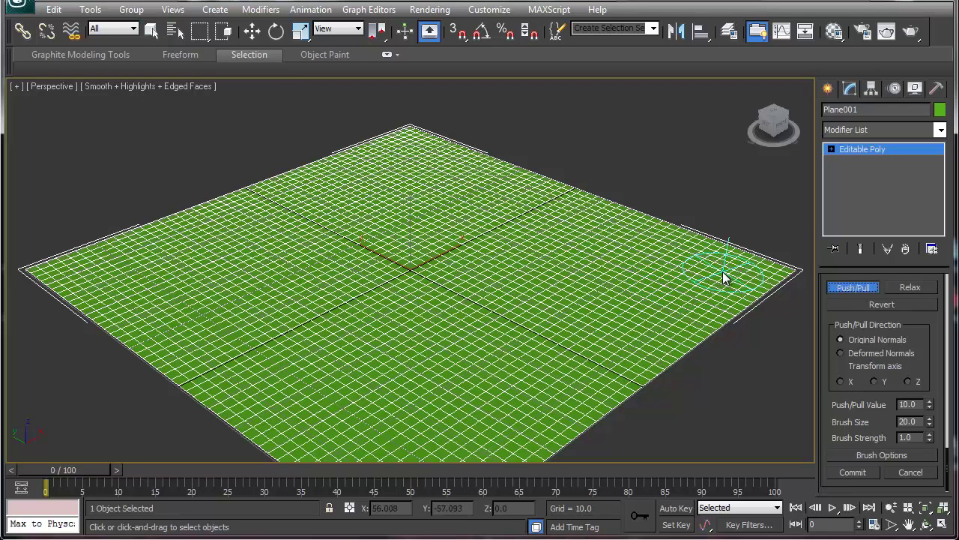
{"action": "mouse_move", "coordinate": [748, 268]}
{"action": "left_mouse_down"}
{"action": "mouse_move", "coordinate": [540, 211]}
{"action": "mouse_move", "coordinate": [484, 176]}
{"action": "mouse_move", "coordinate": [450, 169]}
{"action": "mouse_move", "coordinate": [375, 182]}
{"action": "mouse_move", "coordinate": [269, 237]}
{"action": "mouse_move", "coordinate": [183, 262]}
{"action": "mouse_move", "coordinate": [158, 302]}
{"action": "mouse_move", "coordinate": [286, 378]}
{"action": "mouse_move", "coordinate": [374, 403]}
{"action": "mouse_move", "coordinate": [495, 406]}
{"action": "mouse_move", "coordinate": [680, 300]}
{"action": "left_mouse_up"}
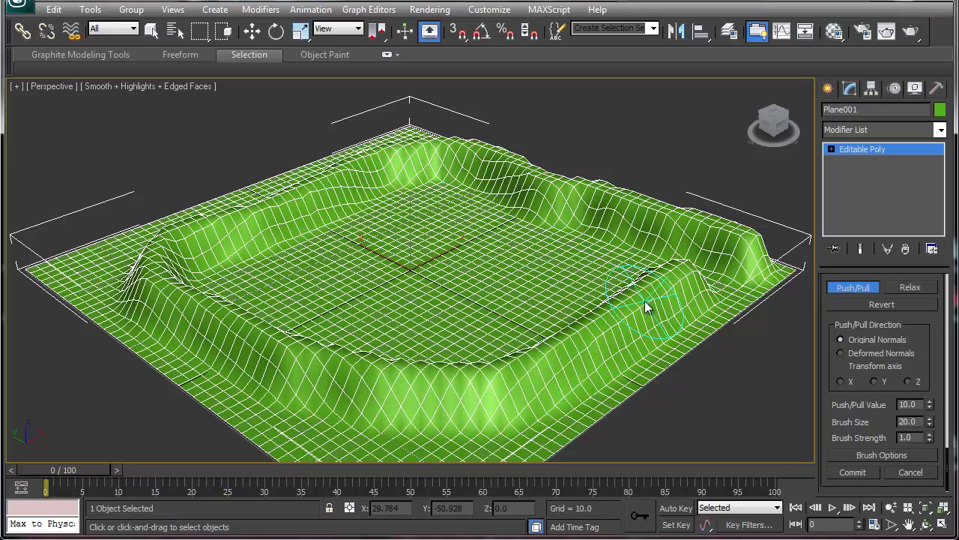
{"action": "key", "text": "ctrl+z"}
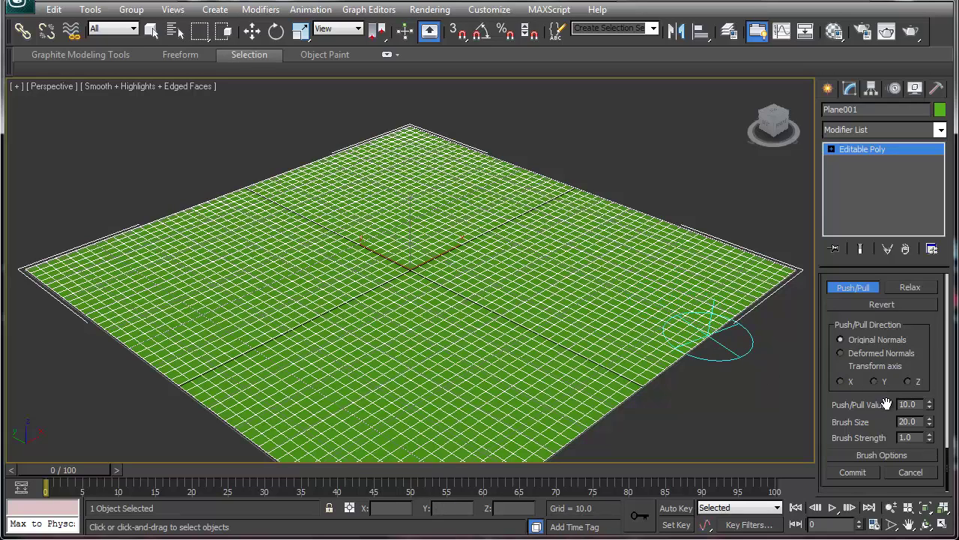
{"action": "left_click_drag", "start_coordinate": [918, 404], "coordinate": [892, 405]}
{"action": "type", "text": "1"}
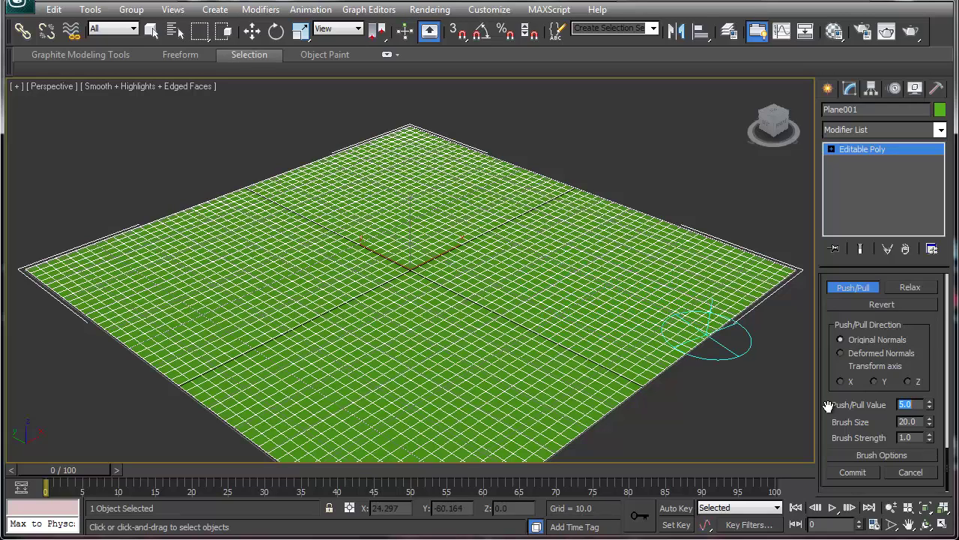
{"action": "left_click", "coordinate": [910, 403]}
{"action": "double_click", "coordinate": [921, 419]}
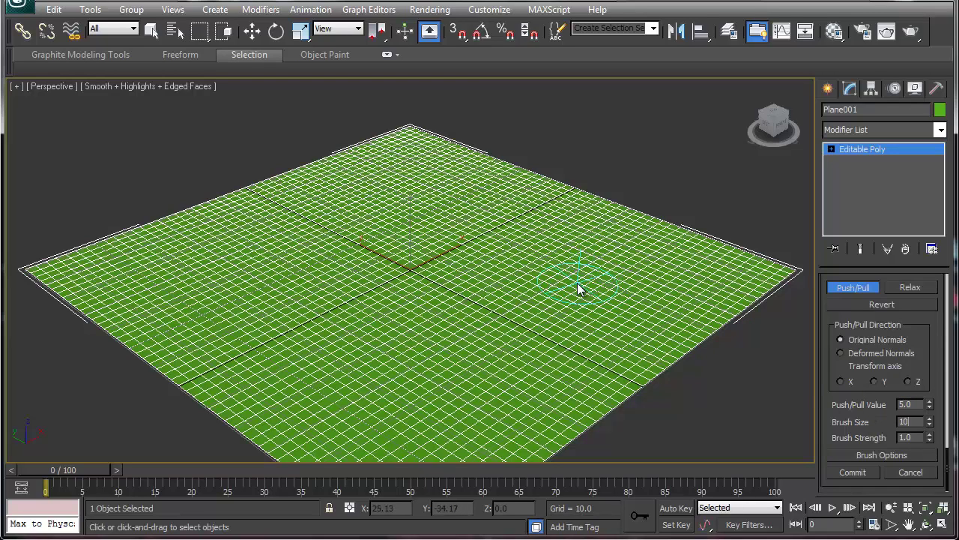
{"action": "type", "text": "10"}
{"action": "key", "text": "Return"}
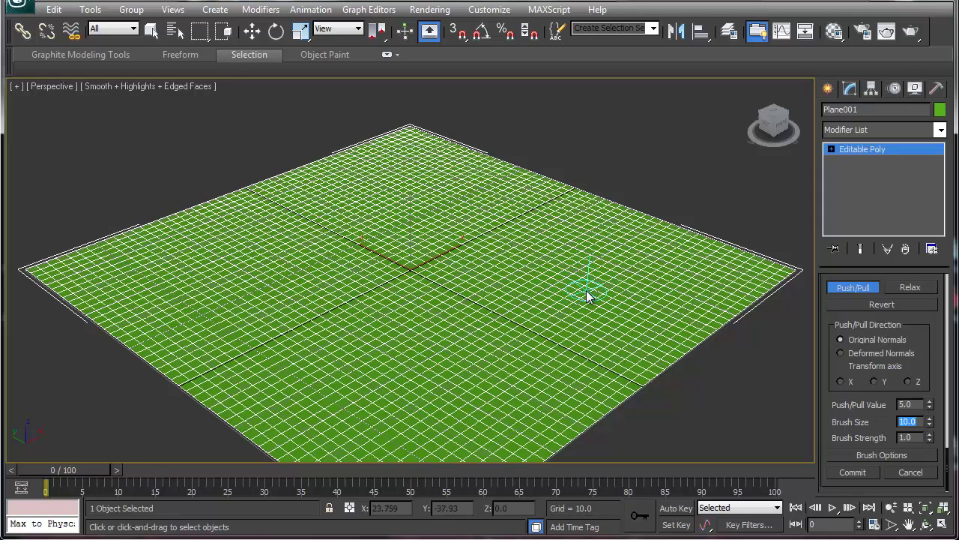
{"action": "key", "text": "Return"}
{"action": "double_click", "coordinate": [919, 404]}
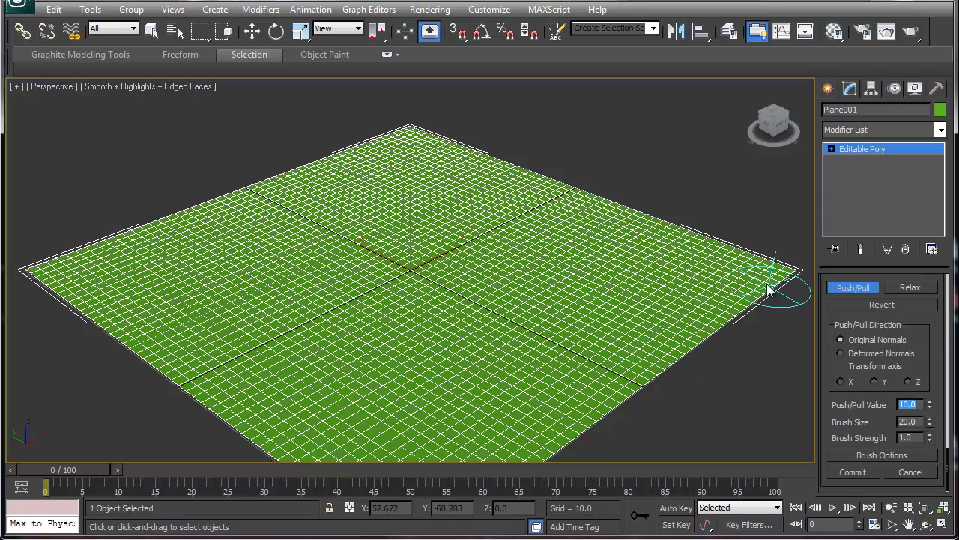
Step: Paint raised ridges along the back and right edges, lowering the Push/Pull value to 5.0
{"action": "mouse_move", "coordinate": [755, 278]}
{"action": "left_mouse_down"}
{"action": "mouse_move", "coordinate": [707, 278]}
{"action": "mouse_move", "coordinate": [732, 282]}
{"action": "mouse_move", "coordinate": [413, 155]}
{"action": "mouse_move", "coordinate": [398, 166]}
{"action": "mouse_move", "coordinate": [670, 247]}
{"action": "mouse_move", "coordinate": [712, 275]}
{"action": "mouse_move", "coordinate": [420, 168]}
{"action": "mouse_move", "coordinate": [524, 160]}
{"action": "mouse_move", "coordinate": [507, 150]}
{"action": "mouse_move", "coordinate": [461, 149]}
{"action": "mouse_move", "coordinate": [529, 175]}
{"action": "left_mouse_up"}
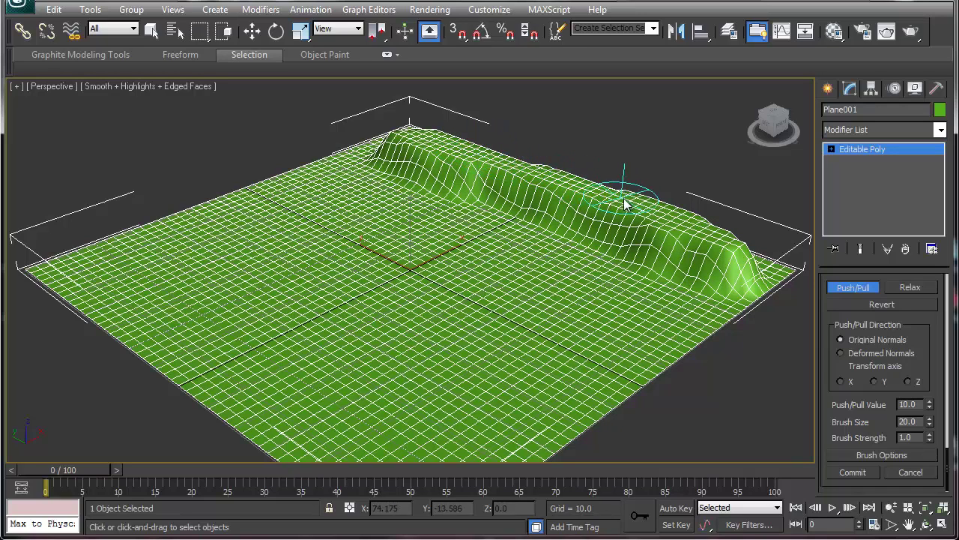
{"action": "double_click", "coordinate": [910, 404]}
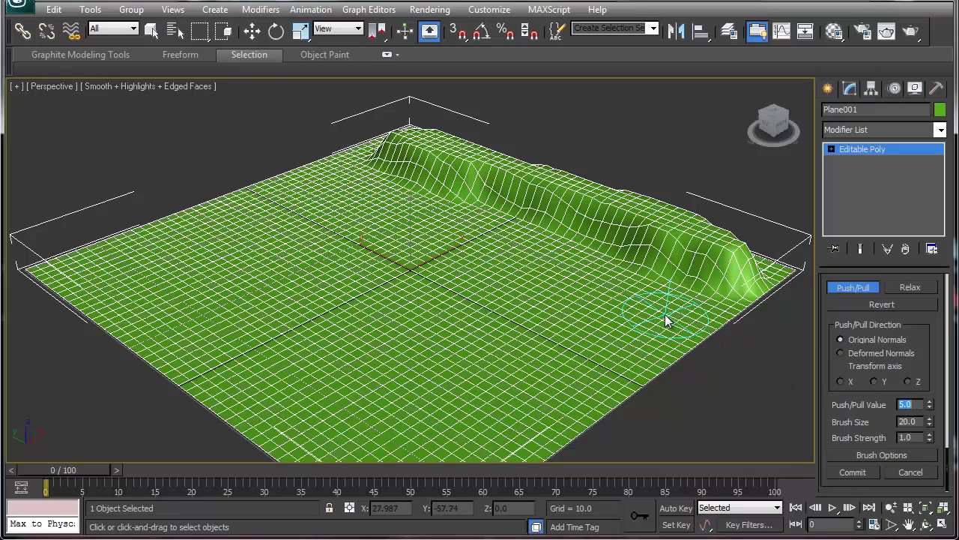
{"action": "mouse_move", "coordinate": [667, 322]}
{"action": "left_mouse_down"}
{"action": "mouse_move", "coordinate": [356, 193]}
{"action": "mouse_move", "coordinate": [481, 250]}
{"action": "mouse_move", "coordinate": [638, 285]}
{"action": "mouse_move", "coordinate": [628, 306]}
{"action": "mouse_move", "coordinate": [520, 255]}
{"action": "mouse_move", "coordinate": [380, 213]}
{"action": "mouse_move", "coordinate": [347, 182]}
{"action": "mouse_move", "coordinate": [492, 265]}
{"action": "mouse_move", "coordinate": [638, 317]}
{"action": "mouse_move", "coordinate": [456, 262]}
{"action": "mouse_move", "coordinate": [330, 184]}
{"action": "left_mouse_up"}
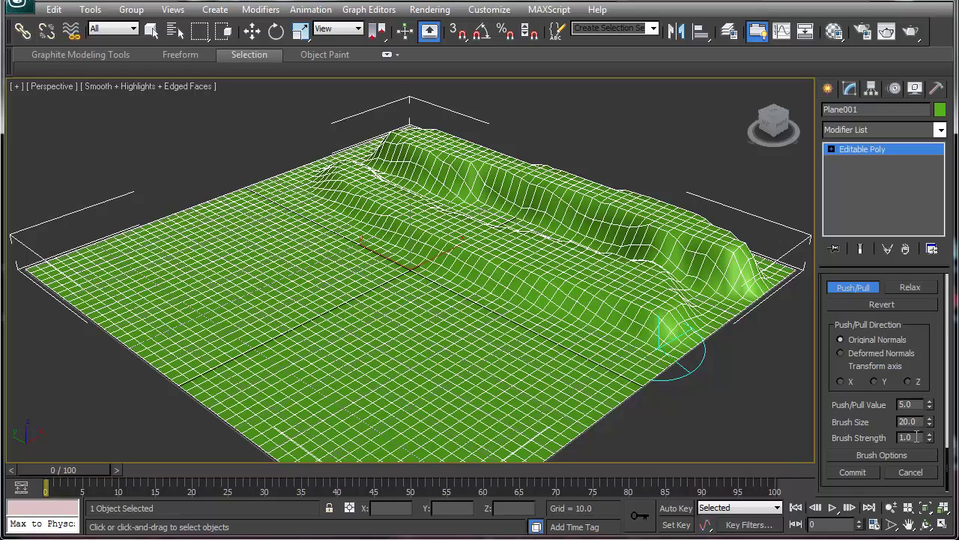
Step: Set brush strength to 0.5 and carve a long diagonal groove across the terrain
{"action": "double_click", "coordinate": [915, 437]}
{"action": "mouse_move", "coordinate": [586, 368]}
{"action": "left_mouse_down"}
{"action": "mouse_move", "coordinate": [329, 266]}
{"action": "mouse_move", "coordinate": [280, 227]}
{"action": "left_mouse_up"}
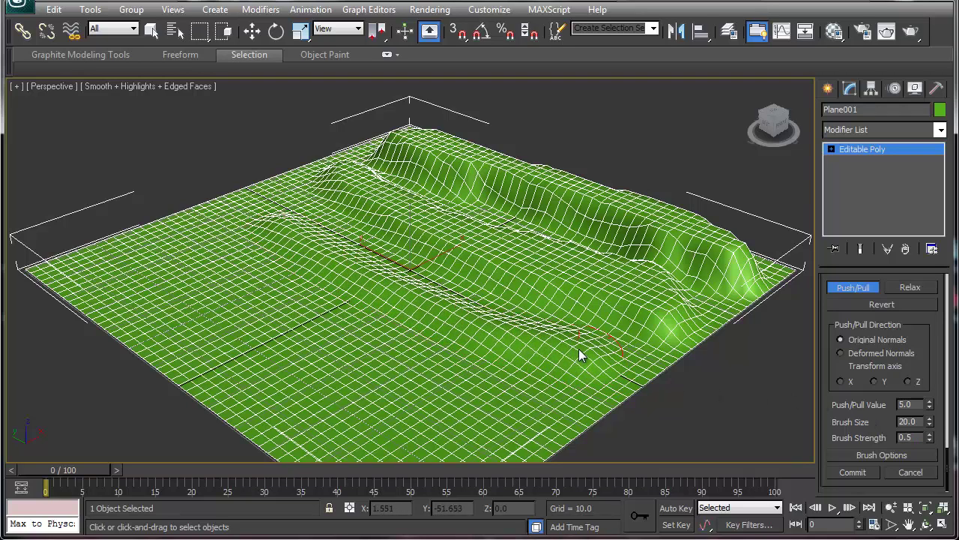
{"action": "mouse_move", "coordinate": [595, 360]}
{"action": "left_mouse_down"}
{"action": "mouse_move", "coordinate": [419, 301]}
{"action": "mouse_move", "coordinate": [292, 239]}
{"action": "left_mouse_up"}
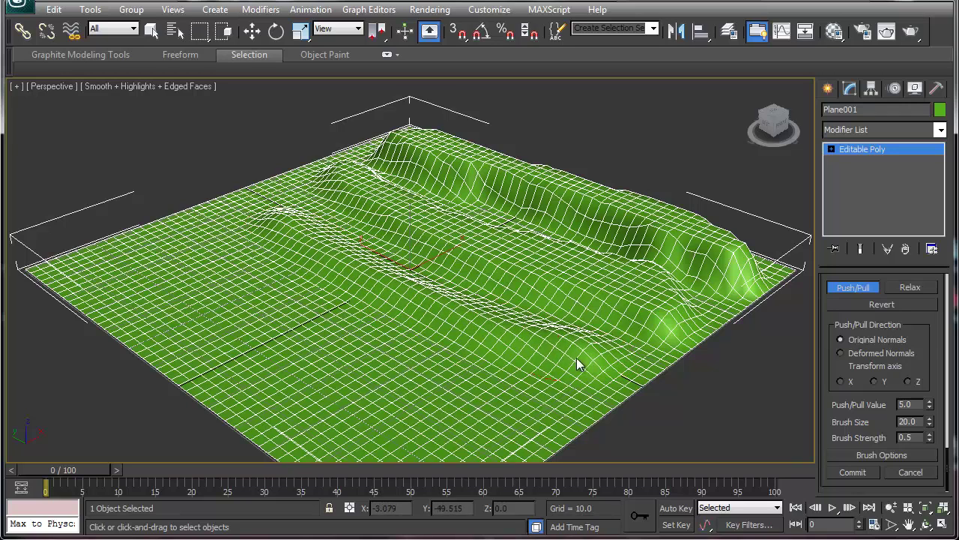
{"action": "left_click_drag", "start_coordinate": [600, 368], "coordinate": [315, 252]}
{"action": "left_click_drag", "start_coordinate": [602, 388], "coordinate": [274, 221]}
{"action": "mouse_move", "coordinate": [596, 356]}
{"action": "left_mouse_down"}
{"action": "mouse_move", "coordinate": [429, 307]}
{"action": "mouse_move", "coordinate": [291, 228]}
{"action": "left_mouse_up"}
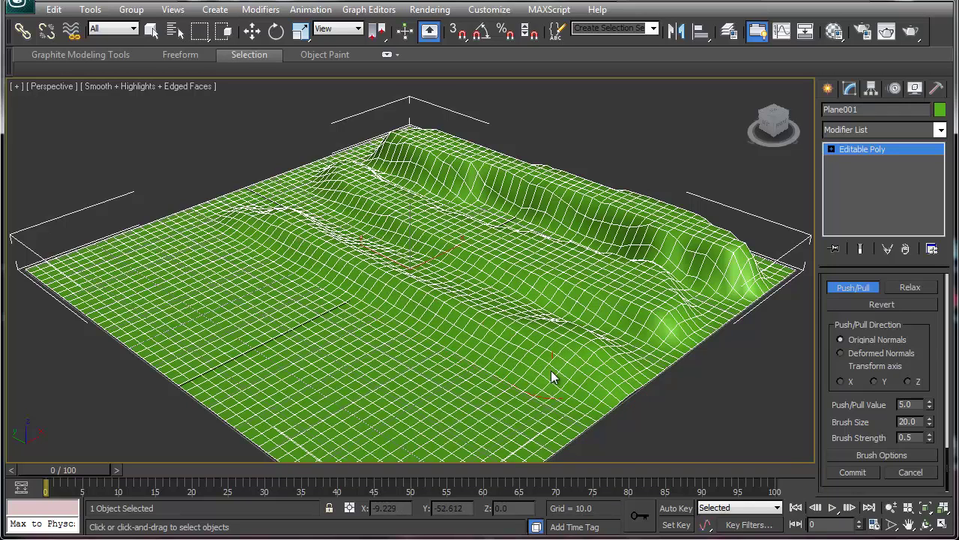
{"action": "left_click_drag", "start_coordinate": [552, 374], "coordinate": [280, 227]}
{"action": "left_click_drag", "start_coordinate": [553, 375], "coordinate": [319, 256]}
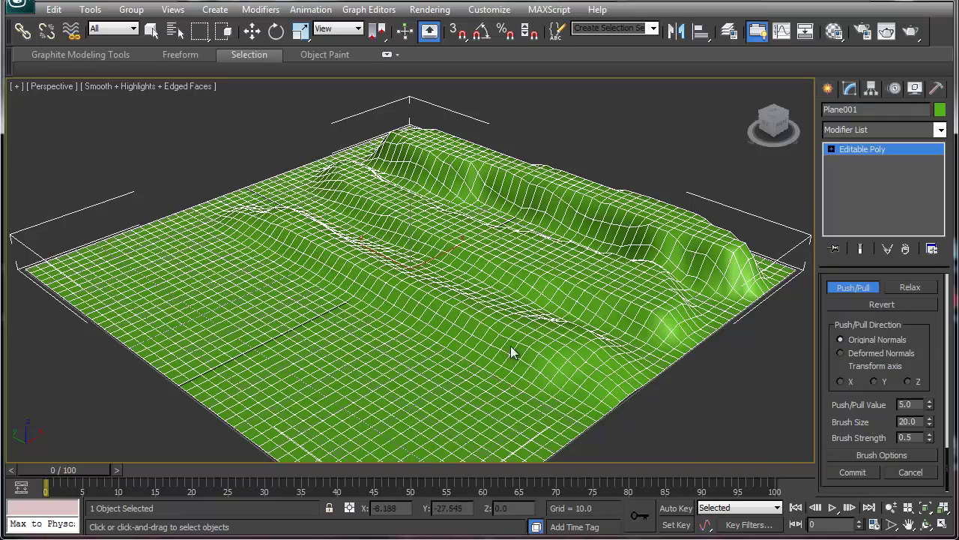
{"action": "mouse_move", "coordinate": [540, 362]}
{"action": "left_mouse_down"}
{"action": "mouse_move", "coordinate": [364, 281]}
{"action": "mouse_move", "coordinate": [274, 225]}
{"action": "left_mouse_up"}
{"action": "left_click_drag", "start_coordinate": [534, 360], "coordinate": [454, 321]}
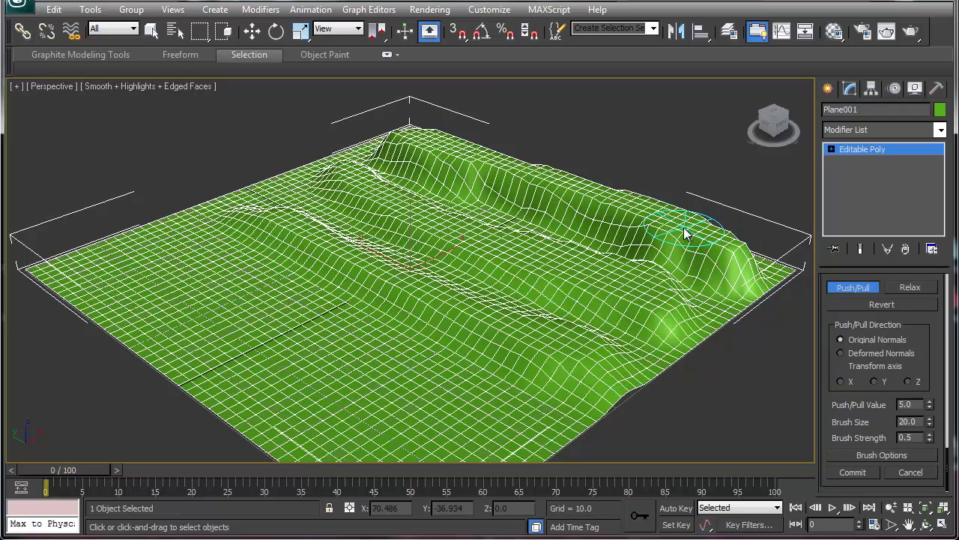
Step: Raise the back ridge higher and add bumps on the front-right and left terrain
{"action": "mouse_move", "coordinate": [708, 239]}
{"action": "left_mouse_down"}
{"action": "mouse_move", "coordinate": [690, 214]}
{"action": "mouse_move", "coordinate": [610, 203]}
{"action": "mouse_move", "coordinate": [385, 140]}
{"action": "left_mouse_up"}
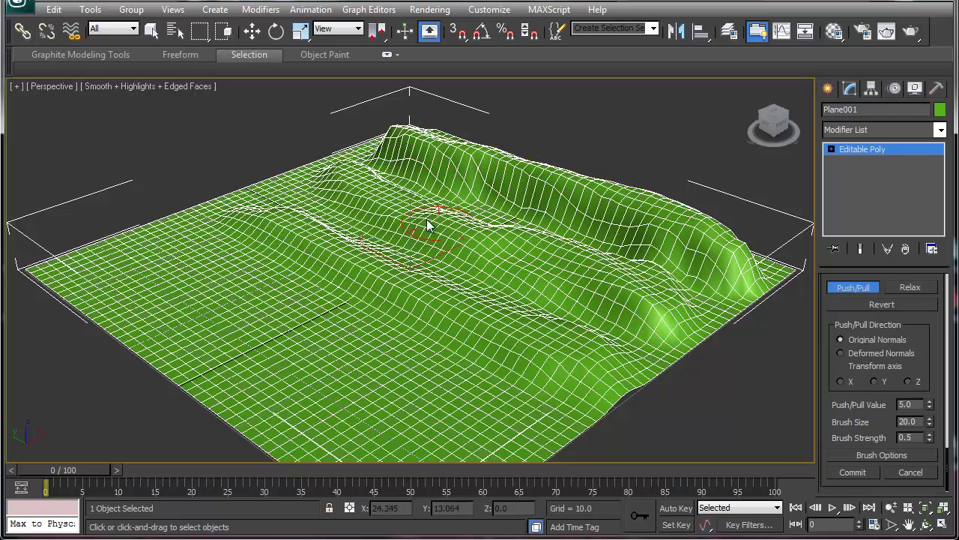
{"action": "mouse_move", "coordinate": [595, 336]}
{"action": "left_mouse_down"}
{"action": "mouse_move", "coordinate": [463, 381]}
{"action": "mouse_move", "coordinate": [489, 375]}
{"action": "mouse_move", "coordinate": [538, 405]}
{"action": "mouse_move", "coordinate": [378, 417]}
{"action": "mouse_move", "coordinate": [345, 382]}
{"action": "left_mouse_up"}
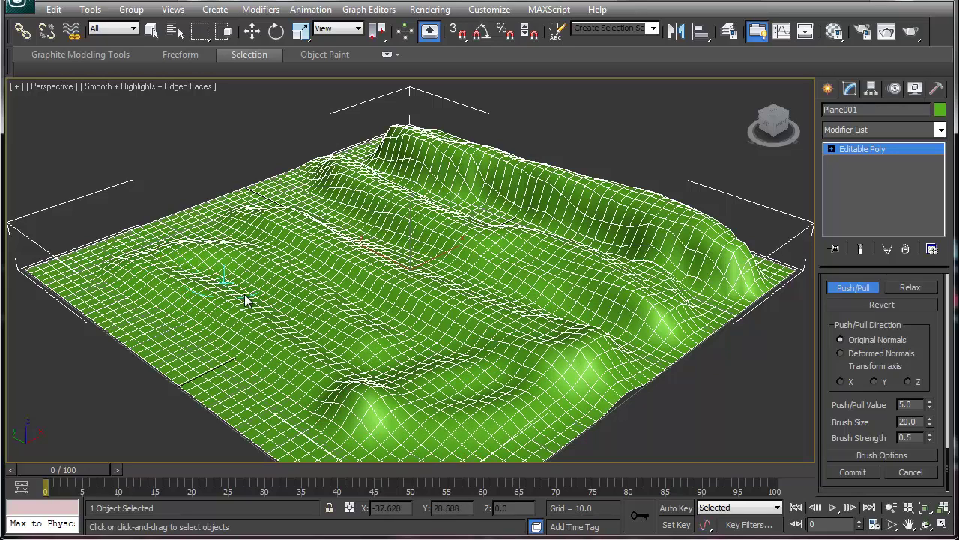
{"action": "mouse_move", "coordinate": [249, 302]}
{"action": "left_mouse_down"}
{"action": "mouse_move", "coordinate": [287, 377]}
{"action": "mouse_move", "coordinate": [133, 302]}
{"action": "mouse_move", "coordinate": [195, 228]}
{"action": "mouse_move", "coordinate": [332, 213]}
{"action": "mouse_move", "coordinate": [456, 225]}
{"action": "left_mouse_up"}
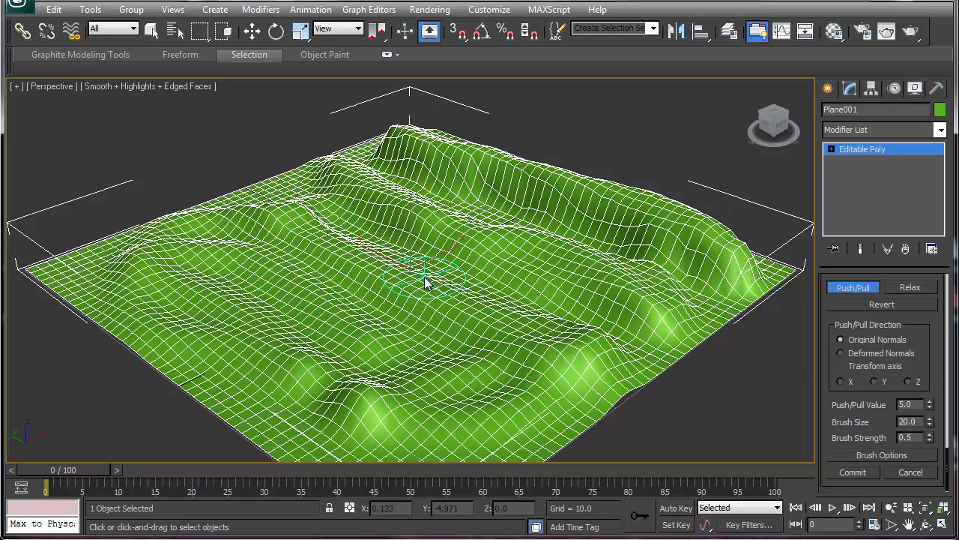
Step: Push a small dip near the centre and review Painter Options (strength 0.5, size 20.0)
{"action": "left_click_drag", "start_coordinate": [424, 276], "coordinate": [439, 275]}
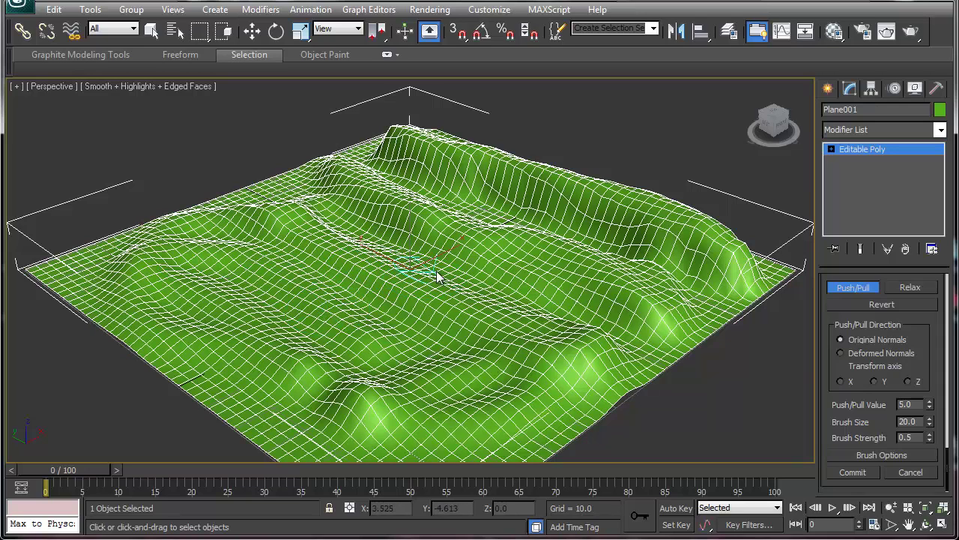
{"action": "left_click", "coordinate": [889, 454]}
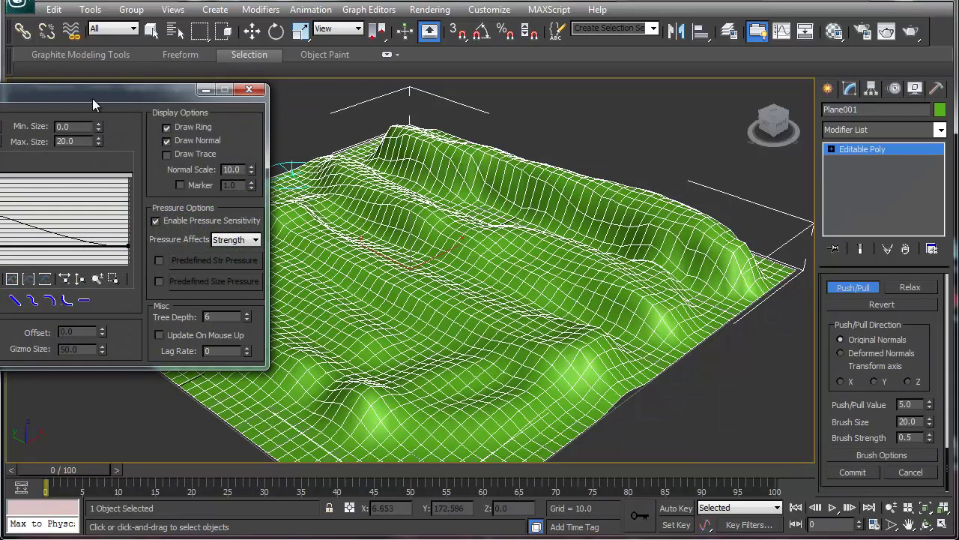
{"action": "left_click_drag", "start_coordinate": [90, 94], "coordinate": [636, 98]}
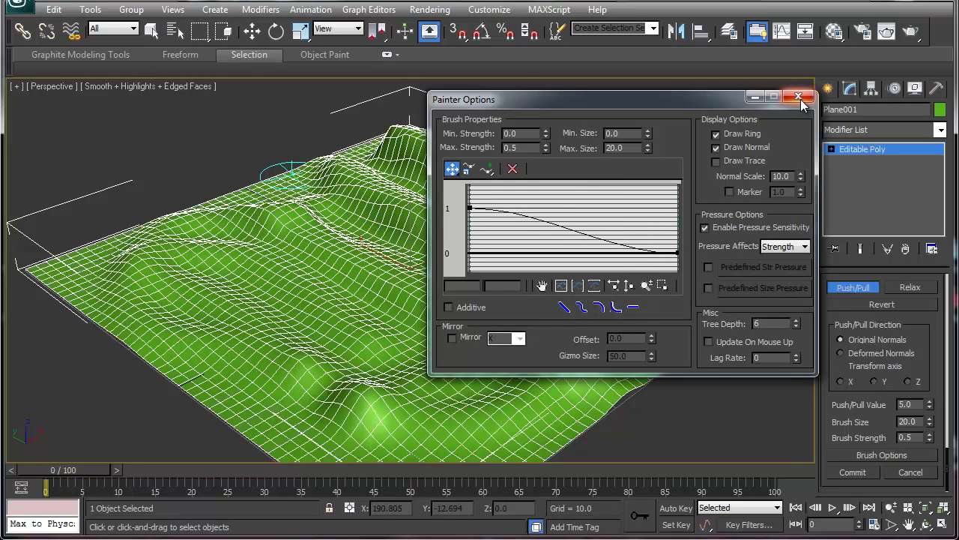
{"action": "left_click_drag", "start_coordinate": [693, 97], "coordinate": [665, 102]}
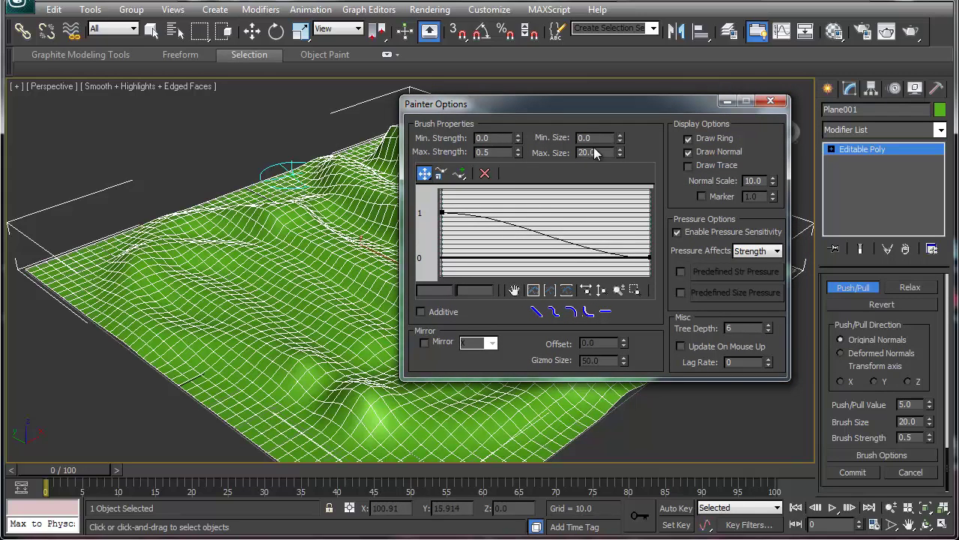
{"action": "left_click", "coordinate": [770, 101]}
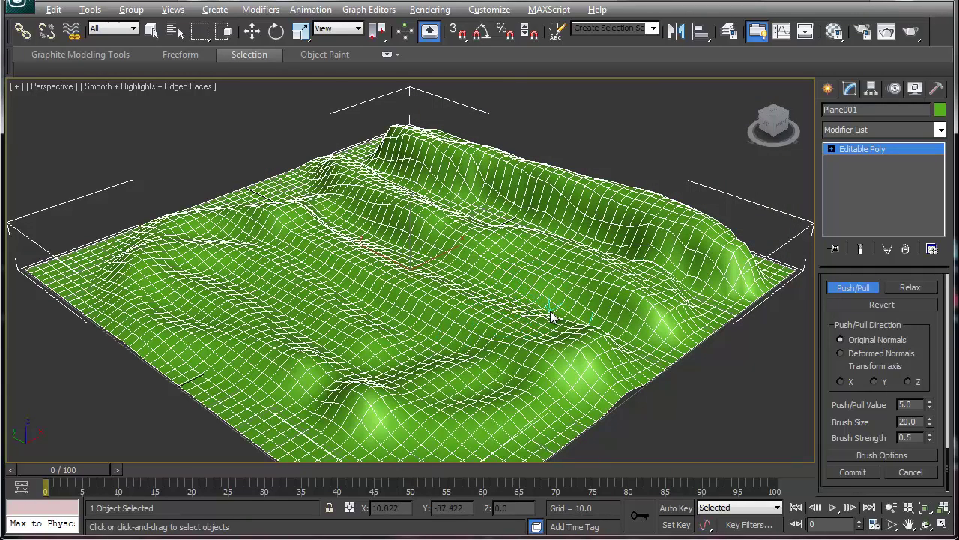
Step: Paint a ridge trailing up-left across the lower terrain and a looping rise below it
{"action": "mouse_move", "coordinate": [552, 317]}
{"action": "left_mouse_down"}
{"action": "mouse_move", "coordinate": [484, 294]}
{"action": "mouse_move", "coordinate": [350, 232]}
{"action": "mouse_move", "coordinate": [516, 310]}
{"action": "mouse_move", "coordinate": [490, 200]}
{"action": "mouse_move", "coordinate": [423, 197]}
{"action": "mouse_move", "coordinate": [610, 235]}
{"action": "mouse_move", "coordinate": [674, 276]}
{"action": "mouse_move", "coordinate": [469, 203]}
{"action": "mouse_move", "coordinate": [374, 181]}
{"action": "mouse_move", "coordinate": [224, 279]}
{"action": "mouse_move", "coordinate": [280, 304]}
{"action": "mouse_move", "coordinate": [325, 350]}
{"action": "mouse_move", "coordinate": [384, 374]}
{"action": "mouse_move", "coordinate": [425, 351]}
{"action": "mouse_move", "coordinate": [420, 326]}
{"action": "mouse_move", "coordinate": [244, 223]}
{"action": "left_mouse_up"}
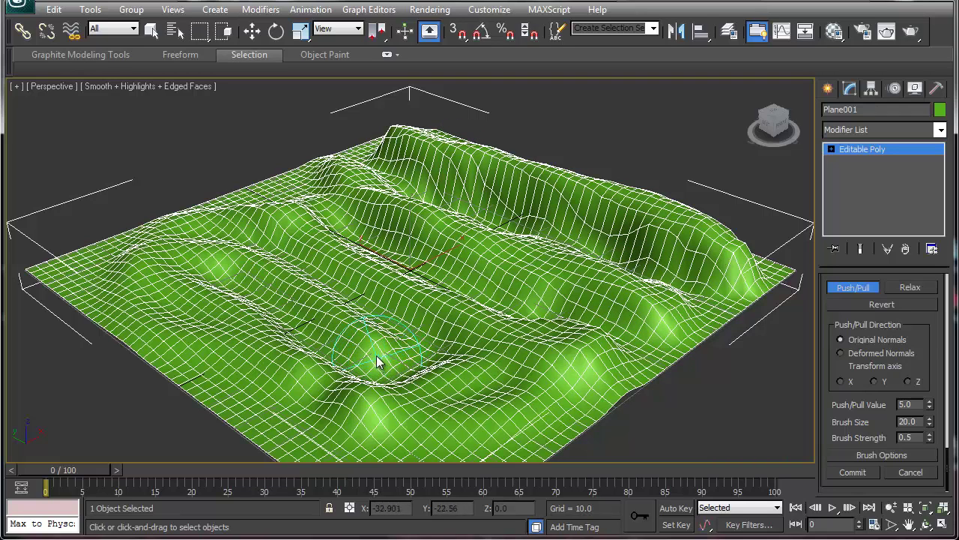
{"action": "mouse_move", "coordinate": [376, 345]}
{"action": "left_mouse_down"}
{"action": "mouse_move", "coordinate": [280, 282]}
{"action": "mouse_move", "coordinate": [195, 249]}
{"action": "left_mouse_up"}
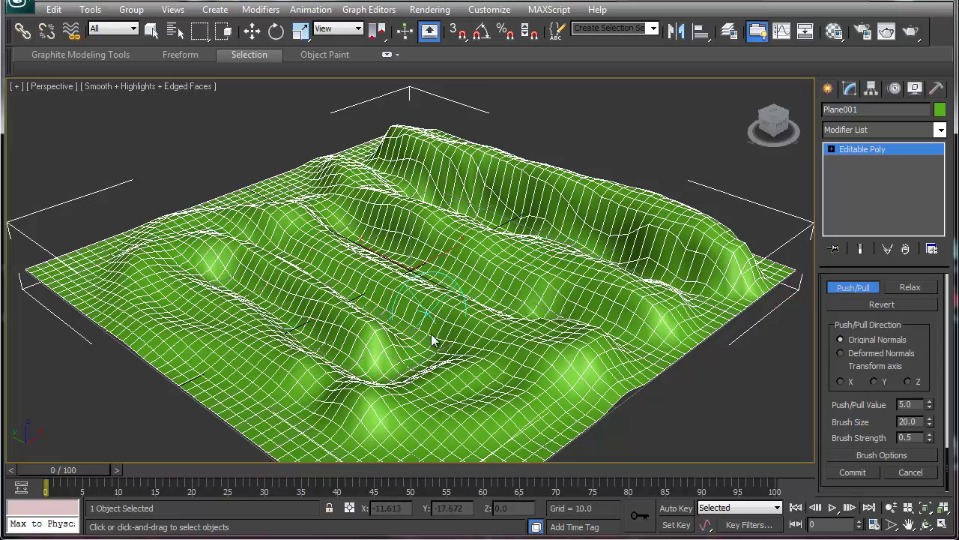
{"action": "mouse_move", "coordinate": [418, 356]}
{"action": "left_mouse_down"}
{"action": "mouse_move", "coordinate": [491, 366]}
{"action": "mouse_move", "coordinate": [546, 361]}
{"action": "mouse_move", "coordinate": [557, 372]}
{"action": "mouse_move", "coordinate": [491, 417]}
{"action": "mouse_move", "coordinate": [410, 428]}
{"action": "mouse_move", "coordinate": [369, 412]}
{"action": "mouse_move", "coordinate": [461, 374]}
{"action": "left_mouse_up"}
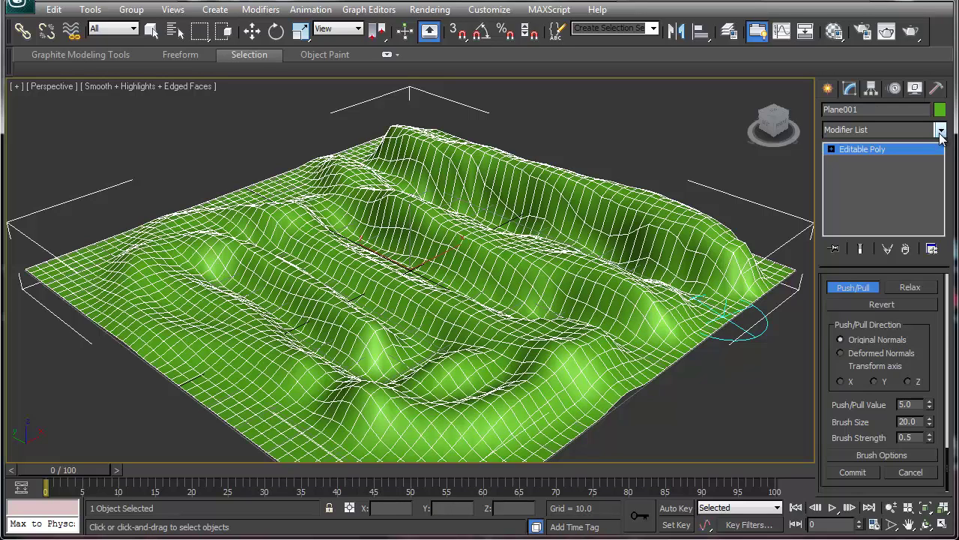
Step: Exit Push/Pull and add a Noise modifier to Plane001
{"action": "left_click", "coordinate": [874, 149]}
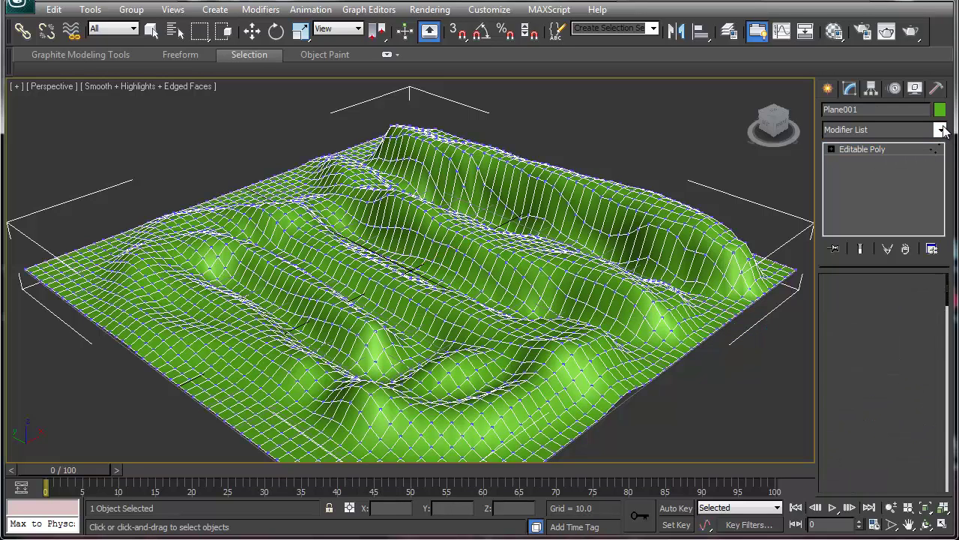
{"action": "left_click", "coordinate": [941, 130]}
{"action": "left_click", "coordinate": [941, 130]}
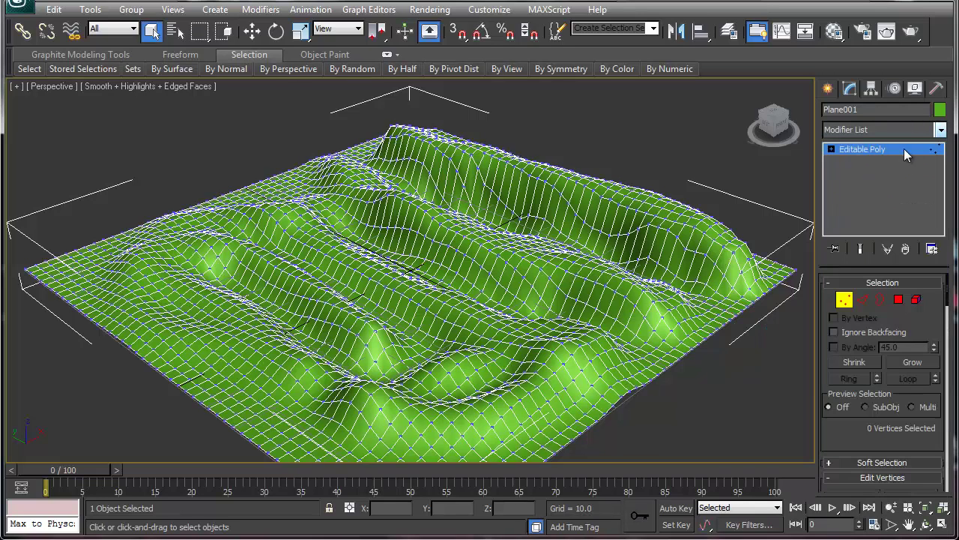
{"action": "left_click", "coordinate": [881, 151]}
{"action": "left_click", "coordinate": [940, 129]}
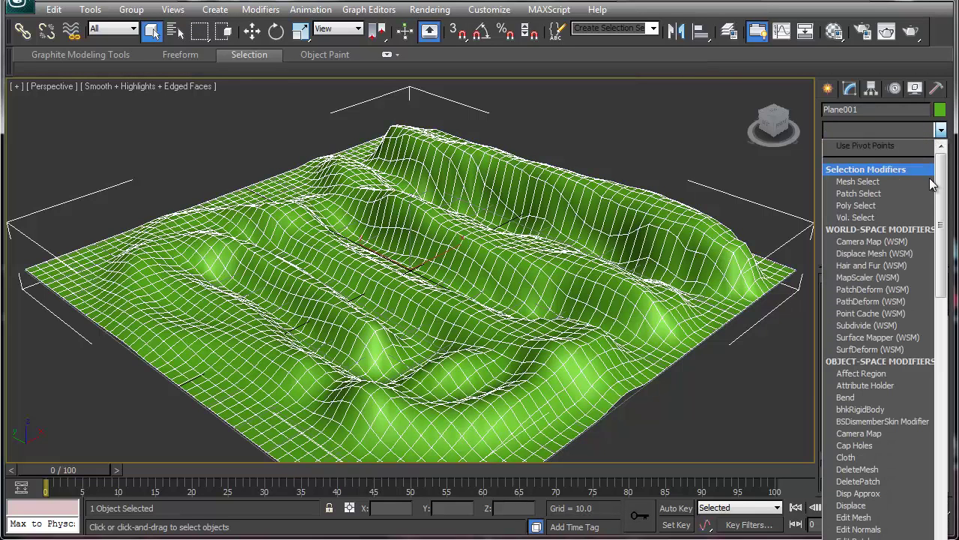
{"action": "left_click_drag", "start_coordinate": [941, 187], "coordinate": [948, 339]}
{"action": "left_click", "coordinate": [890, 350]}
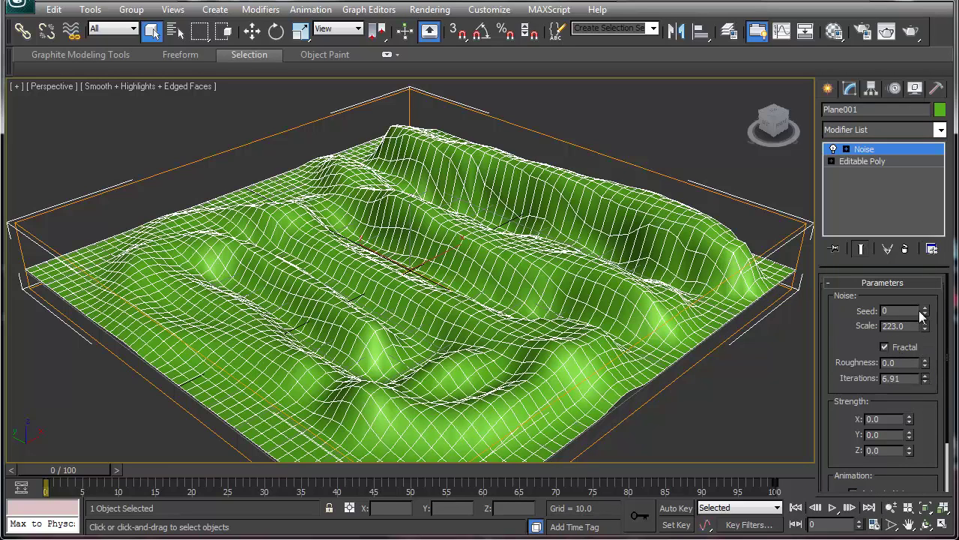
Step: Set Noise Z strength to 4.54 and roughness to 0.86, then orbit to inspect
{"action": "left_click_drag", "start_coordinate": [909, 454], "coordinate": [855, 111]}
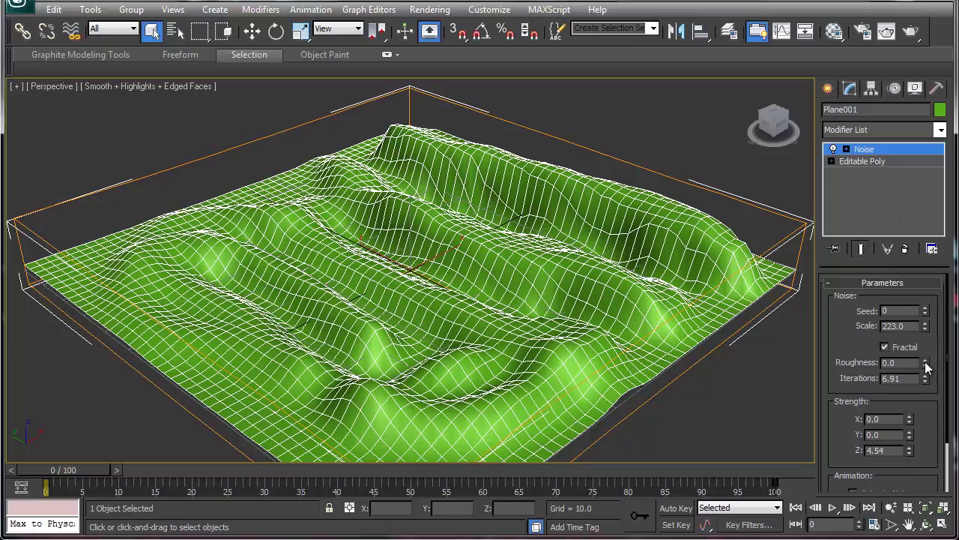
{"action": "left_click_drag", "start_coordinate": [926, 365], "coordinate": [900, 231]}
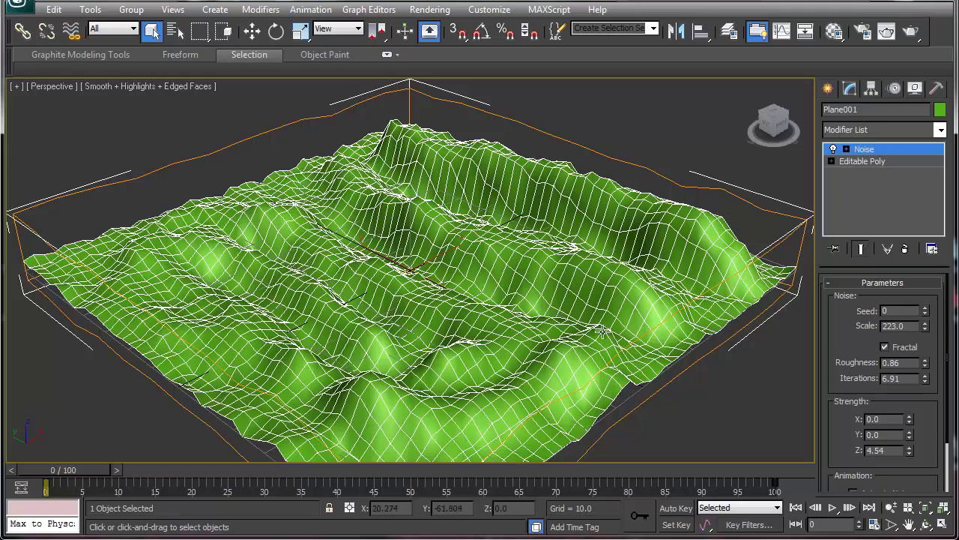
{"action": "middle_click_drag", "start_coordinate": [576, 330], "coordinate": [263, 338], "text": "alt"}
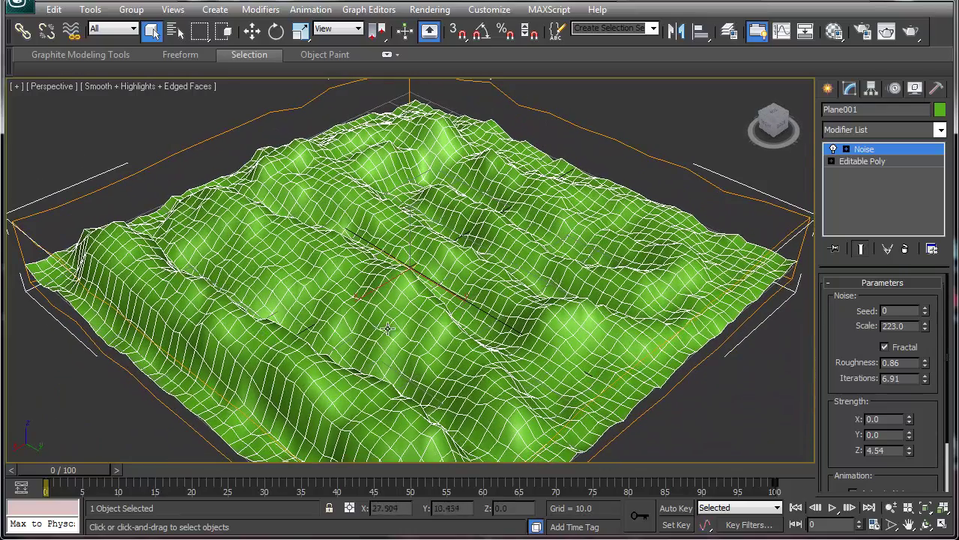
Step: Collapse the Noise modifier into the Editable Poly with Collapse All
{"action": "right_click", "coordinate": [883, 152]}
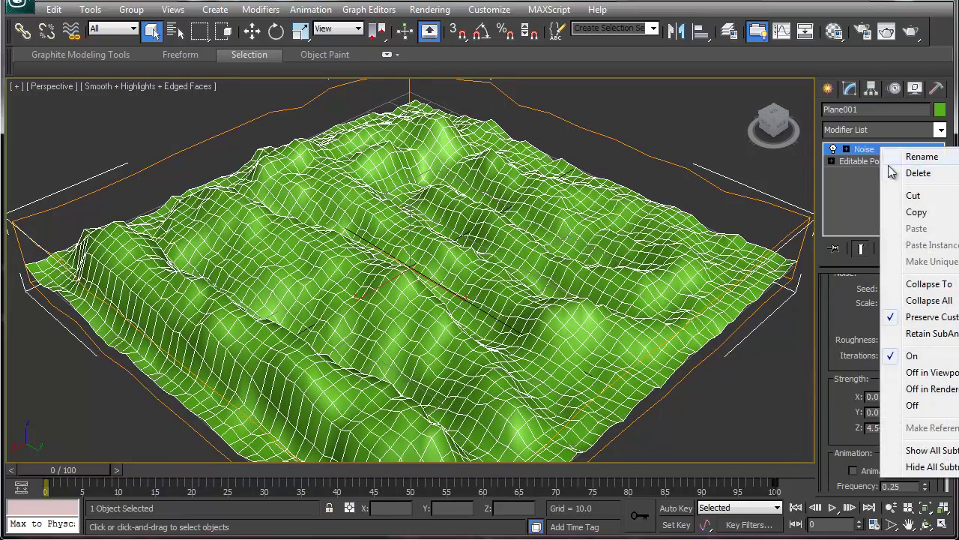
{"action": "left_click", "coordinate": [924, 301]}
{"action": "left_click", "coordinate": [548, 314]}
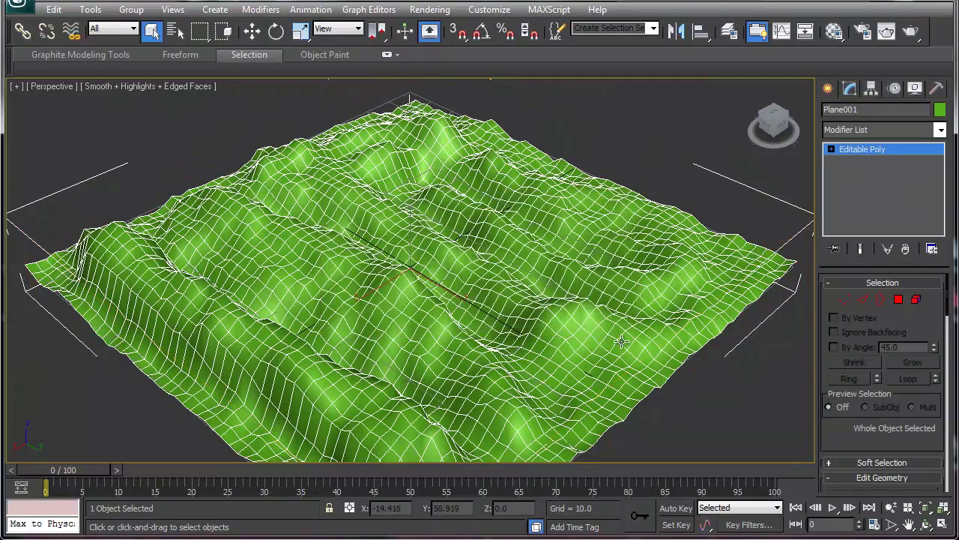
Step: Carve a deep Push/Pull trench down from the ridge top through the terrain's middle
{"action": "middle_click_drag", "start_coordinate": [611, 344], "coordinate": [572, 350], "text": "alt"}
{"action": "scroll", "coordinate": [928, 332], "scroll_direction": "down", "scroll_amount": 15}
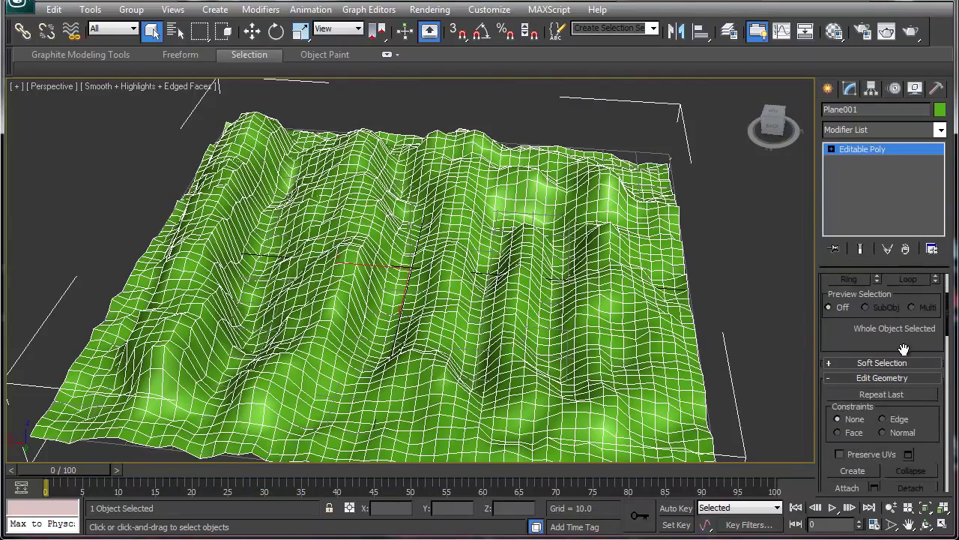
{"action": "scroll", "coordinate": [891, 354], "scroll_direction": "down", "scroll_amount": 6}
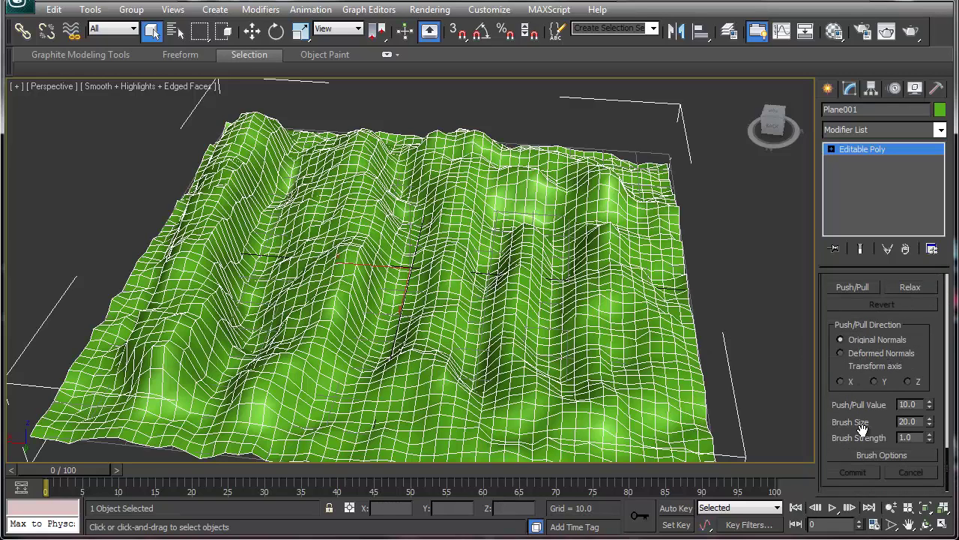
{"action": "left_click", "coordinate": [910, 287]}
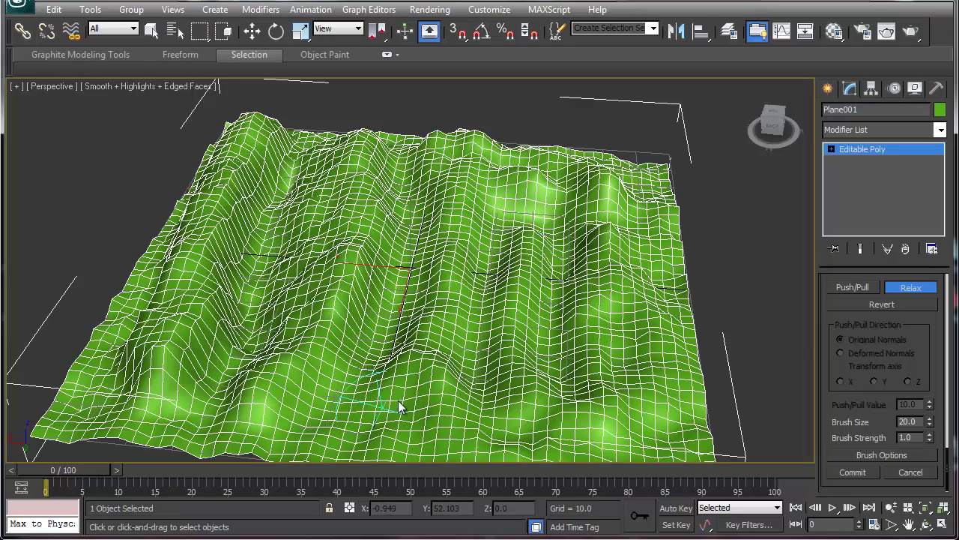
{"action": "left_click", "coordinate": [870, 287]}
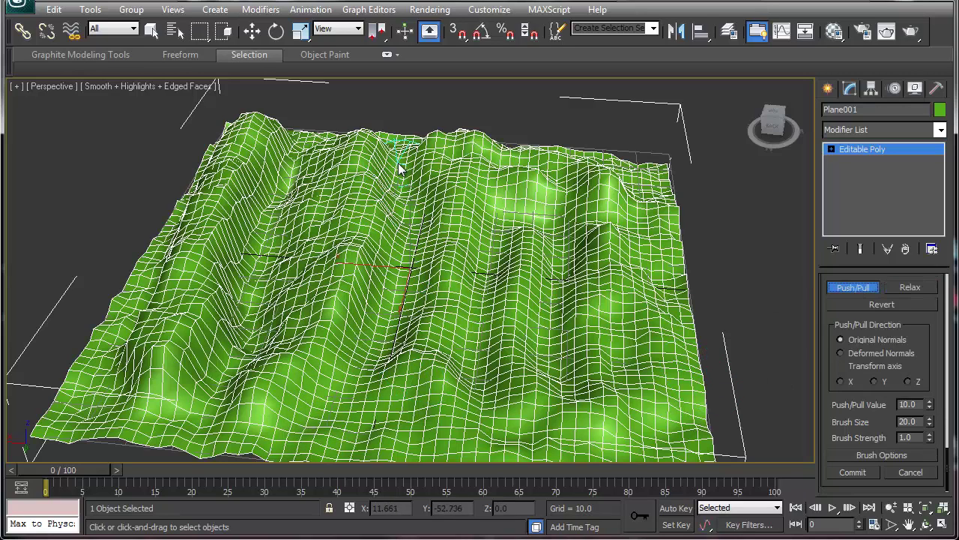
{"action": "mouse_move", "coordinate": [401, 144]}
{"action": "left_mouse_down"}
{"action": "mouse_move", "coordinate": [393, 315]}
{"action": "mouse_move", "coordinate": [357, 388]}
{"action": "mouse_move", "coordinate": [314, 438]}
{"action": "left_mouse_up"}
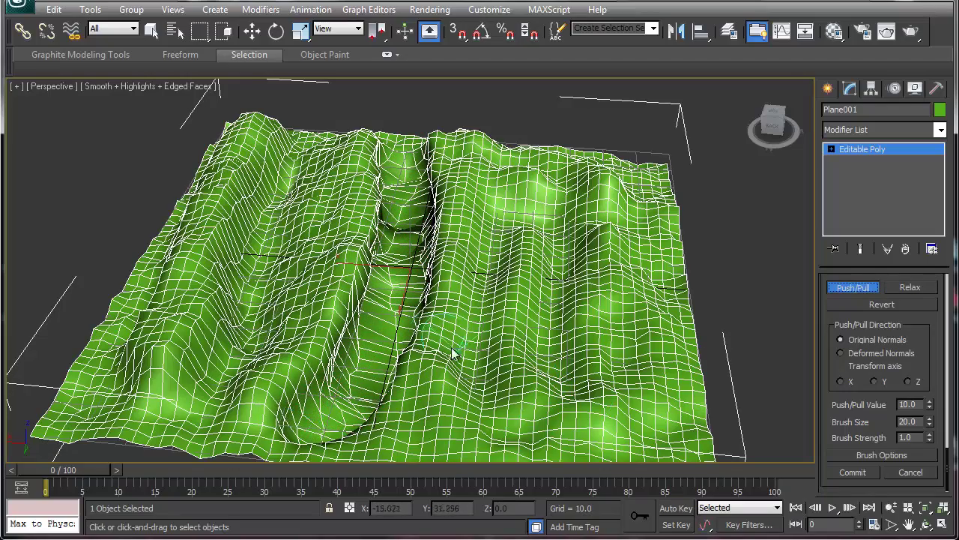
{"action": "middle_click_drag", "start_coordinate": [450, 352], "coordinate": [440, 377], "text": "alt"}
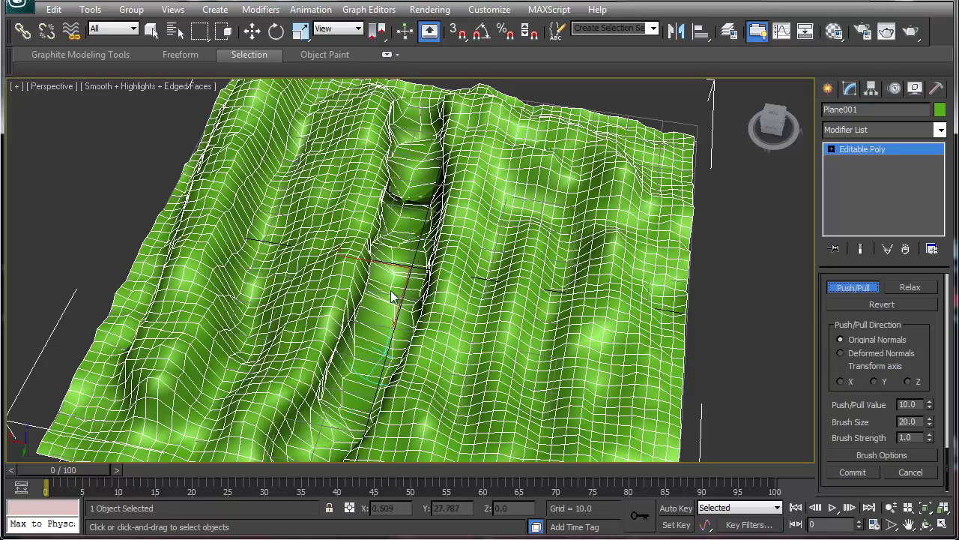
Step: Undo the trench stroke, set the Push/Pull direction to Transform axis Z, and repaint the trench
{"action": "key", "text": "ctrl+z"}
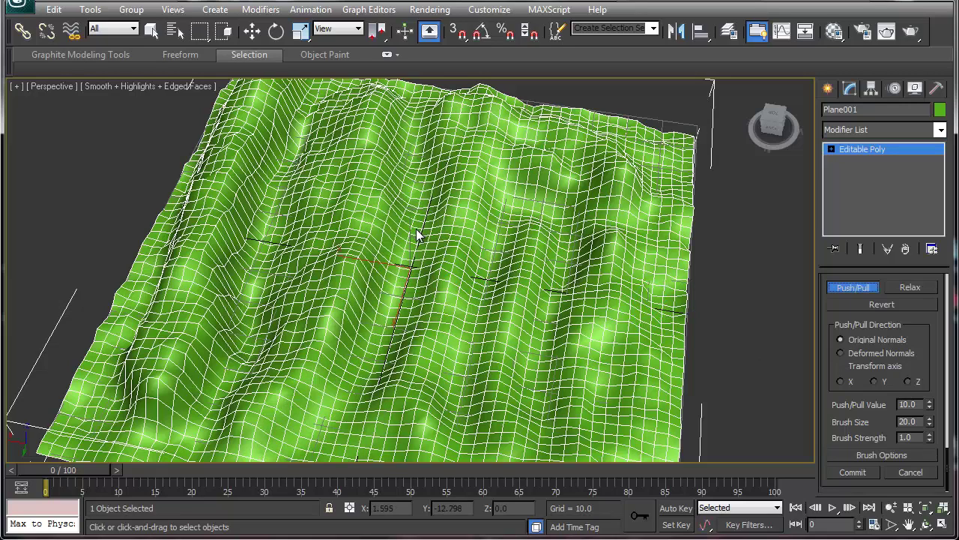
{"action": "left_click", "coordinate": [843, 354]}
{"action": "left_click", "coordinate": [908, 382]}
{"action": "left_click_drag", "start_coordinate": [418, 167], "coordinate": [418, 164]}
{"action": "mouse_move", "coordinate": [419, 111]}
{"action": "left_mouse_down"}
{"action": "mouse_move", "coordinate": [414, 214]}
{"action": "mouse_move", "coordinate": [383, 272]}
{"action": "mouse_move", "coordinate": [375, 348]}
{"action": "mouse_move", "coordinate": [315, 440]}
{"action": "left_mouse_up"}
Step: Turn off Edged Faces and inspect the smooth-shaded terrain from a low side angle
{"action": "middle_click_drag", "start_coordinate": [352, 374], "coordinate": [362, 346], "text": "alt"}
{"action": "scroll", "coordinate": [365, 341], "scroll_direction": "down", "scroll_amount": 6}
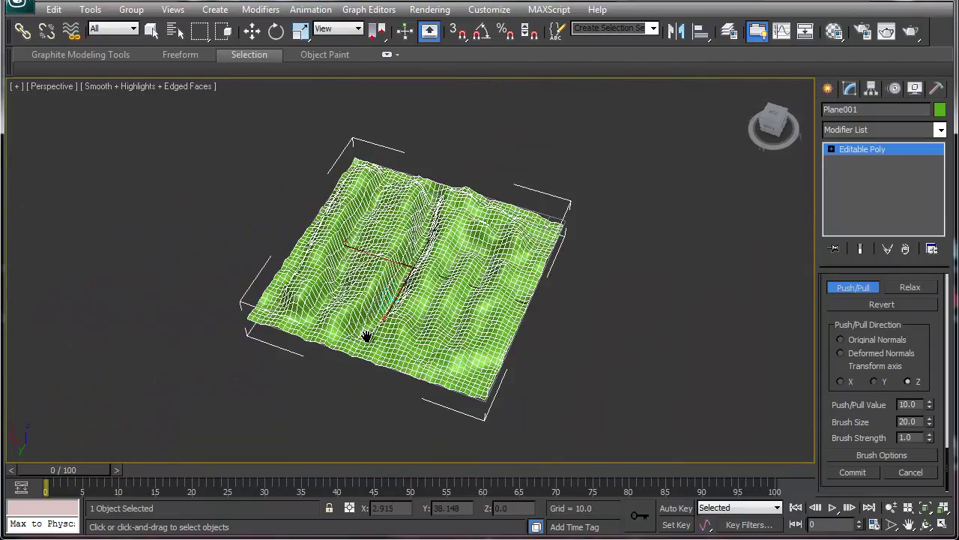
{"action": "scroll", "coordinate": [367, 337], "scroll_direction": "up", "scroll_amount": 3}
{"action": "scroll", "coordinate": [367, 337], "scroll_direction": "up", "scroll_amount": 3}
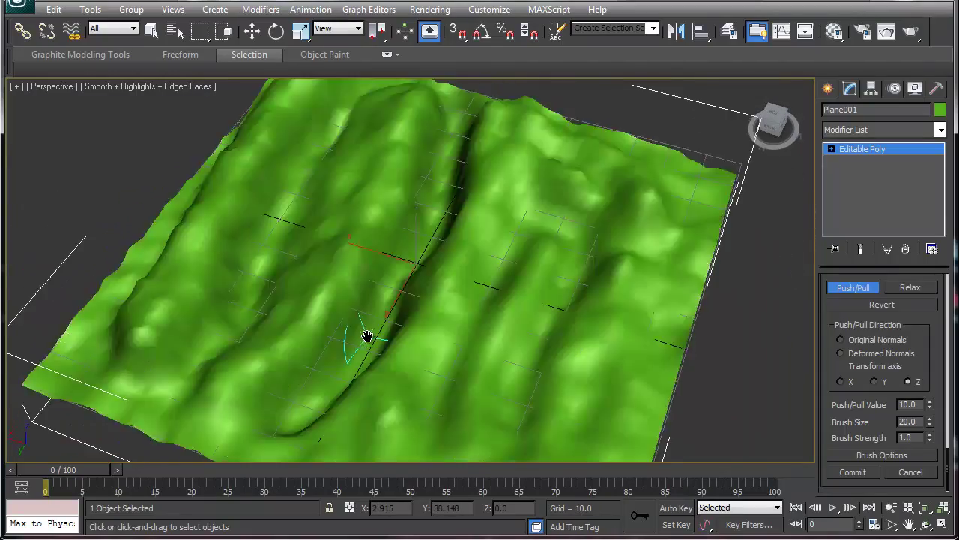
{"action": "key", "text": "F4"}
{"action": "mouse_move", "coordinate": [403, 365]}
{"action": "middle_mouse_down", "text": "alt"}
{"action": "mouse_move", "coordinate": [396, 343]}
{"action": "mouse_move", "coordinate": [381, 347]}
{"action": "mouse_move", "coordinate": [428, 353]}
{"action": "mouse_move", "coordinate": [367, 350]}
{"action": "mouse_move", "coordinate": [353, 368]}
{"action": "mouse_move", "coordinate": [402, 373]}
{"action": "mouse_move", "coordinate": [449, 357]}
{"action": "mouse_move", "coordinate": [463, 342]}
{"action": "mouse_move", "coordinate": [500, 350]}
{"action": "mouse_move", "coordinate": [485, 371]}
{"action": "mouse_move", "coordinate": [440, 381]}
{"action": "mouse_move", "coordinate": [404, 355]}
{"action": "middle_mouse_up", "text": "alt"}
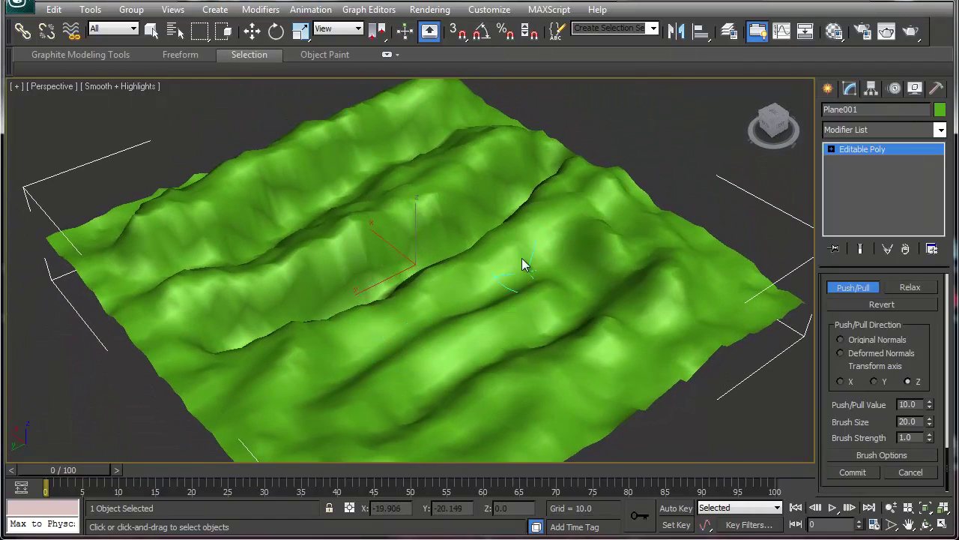